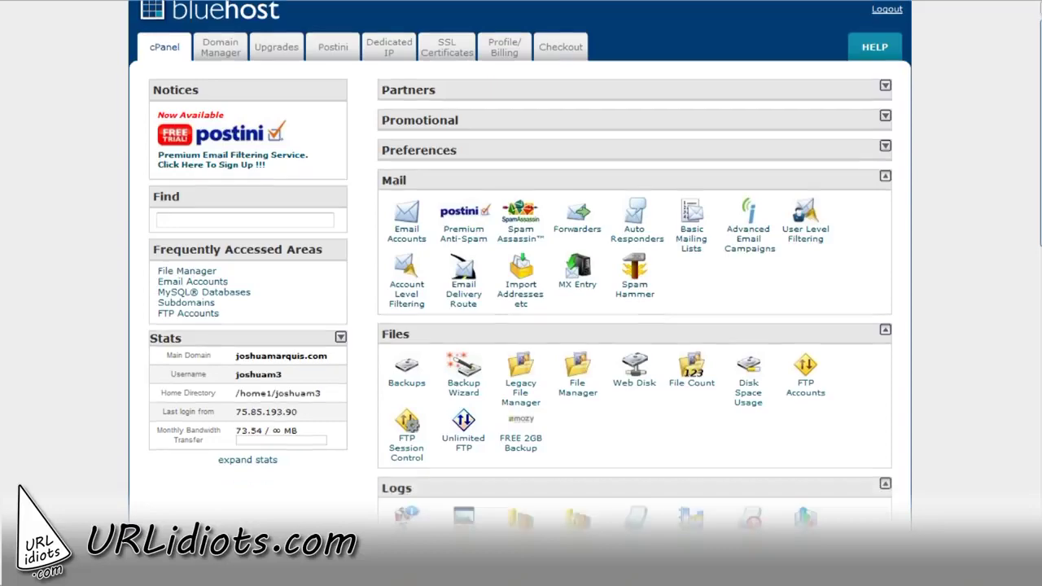
Scroll the cPanel home page to Software / Services and open SimpleScripts
scroll(521, 266, down, 2)
scroll(520, 265, up, 2)
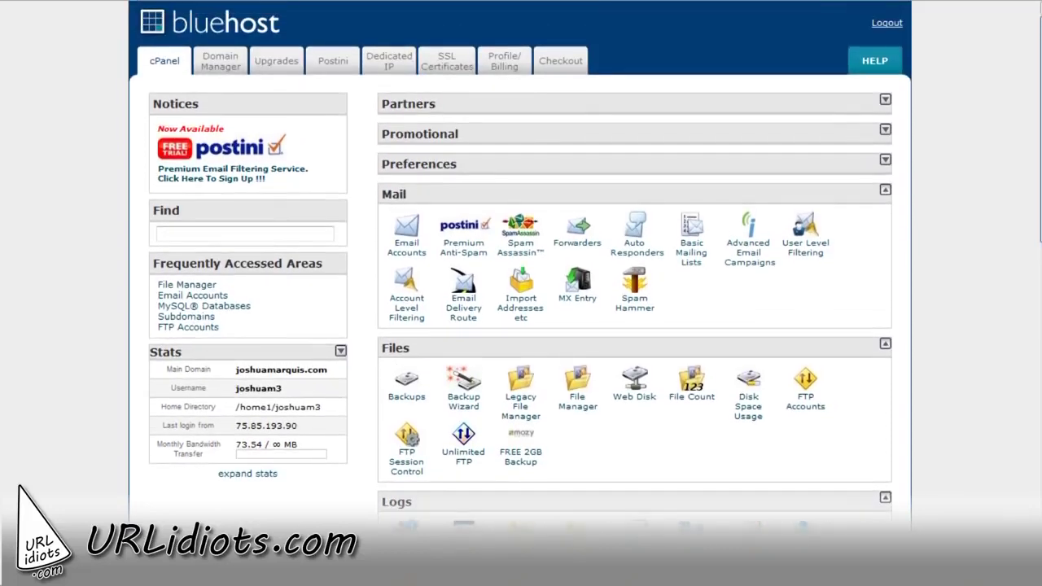
scroll(521, 293, down, 3)
scroll(520, 293, down, 3)
scroll(521, 293, down, 2)
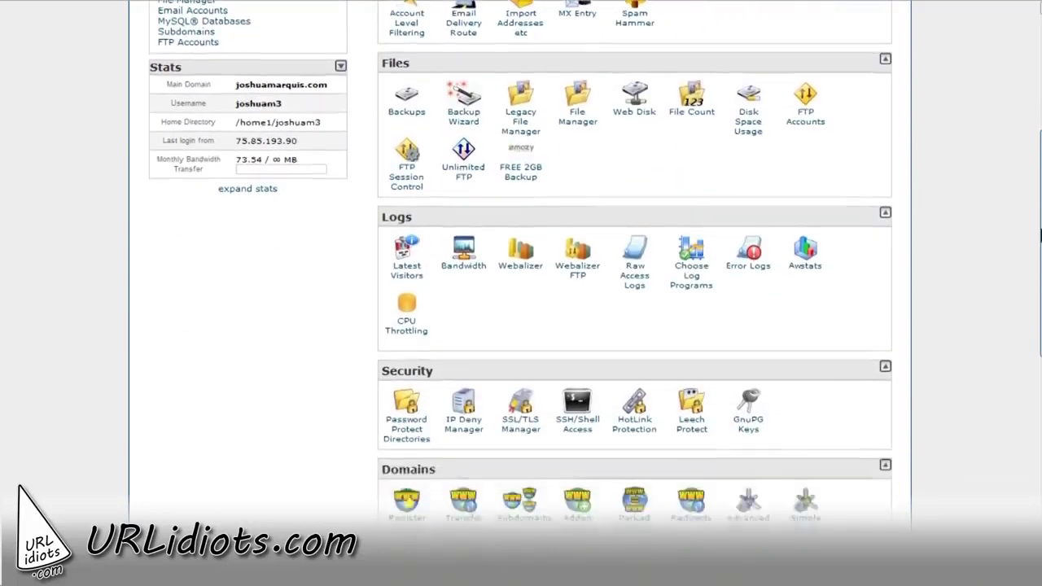
drag(1040, 236, 1035, 411)
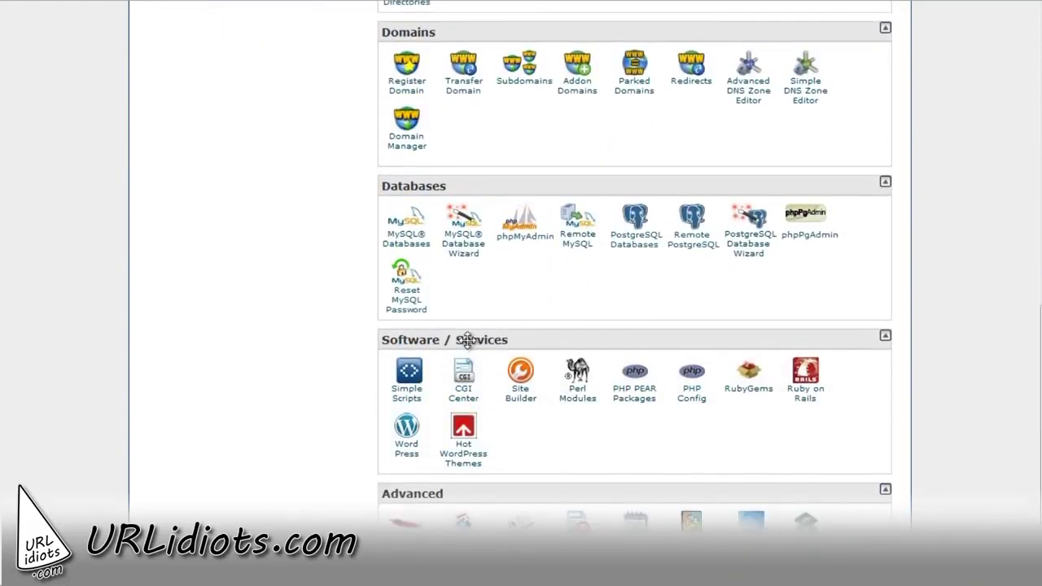
click(407, 393)
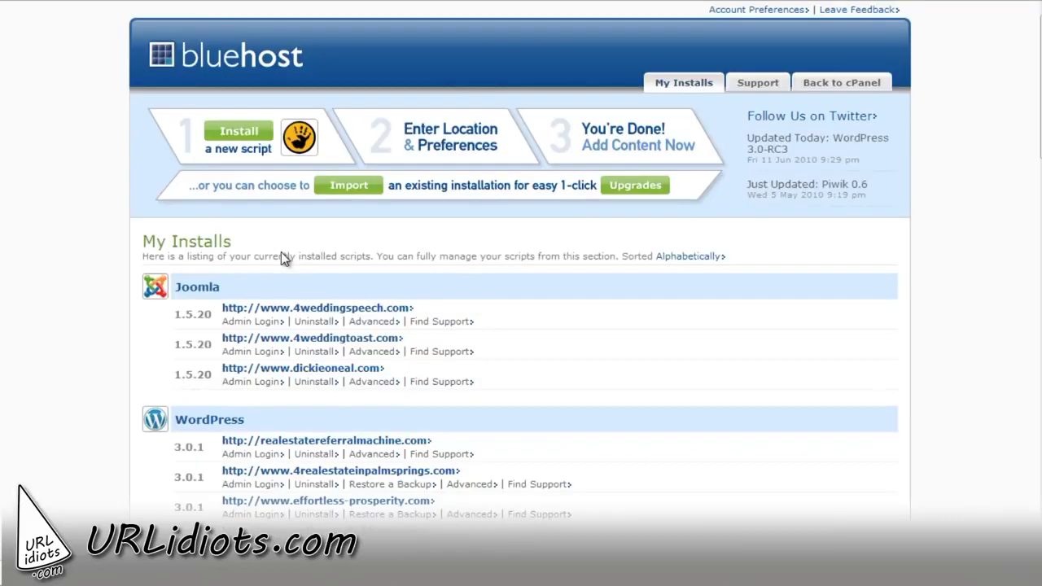
Scroll the SimpleScripts list to Content Management and open Joomla's install page
scroll(297, 237, down, 2)
scroll(297, 237, down, 4)
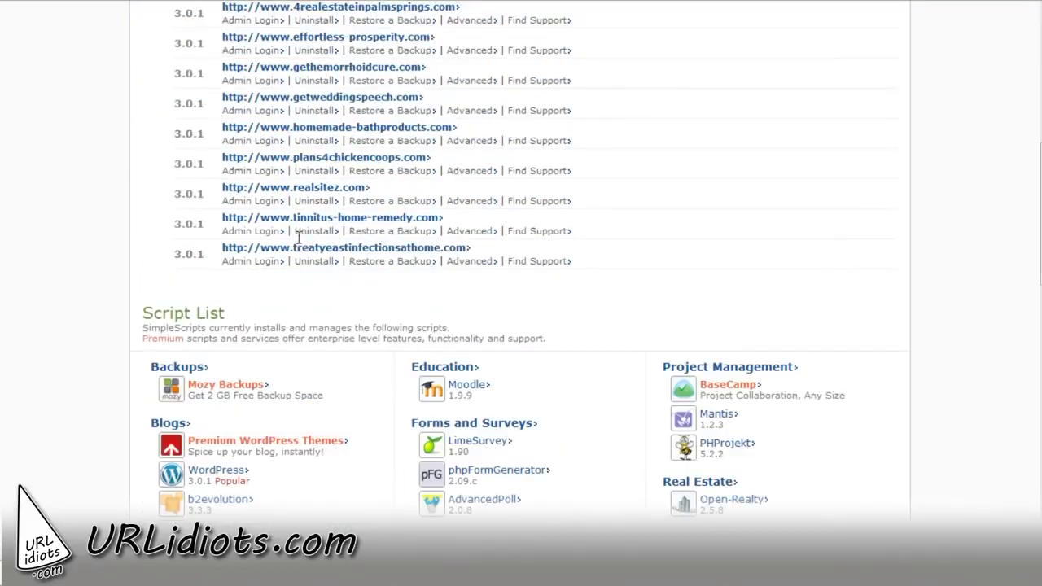
scroll(297, 236, down, 3)
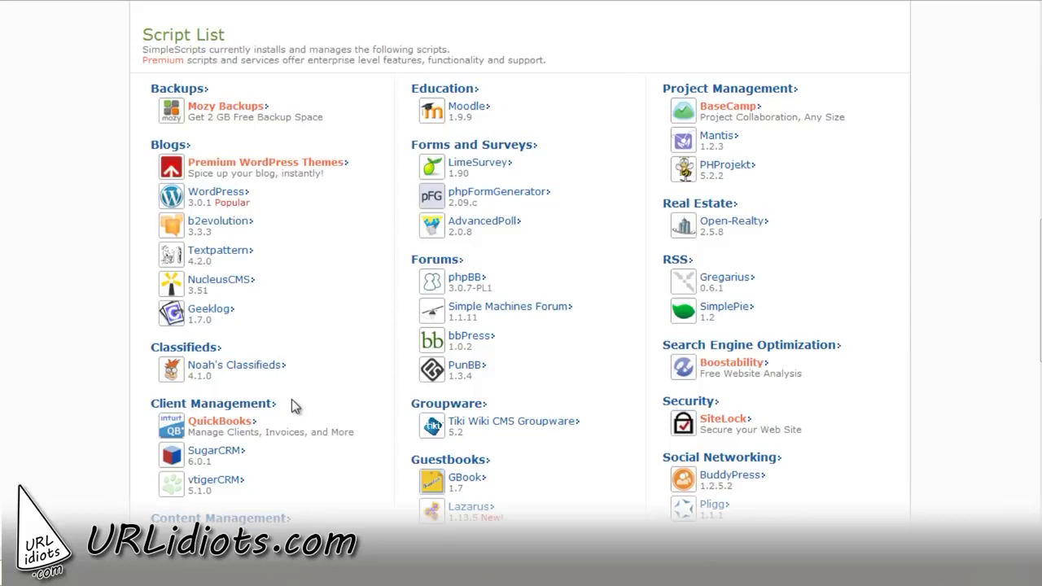
scroll(292, 401, down, 1)
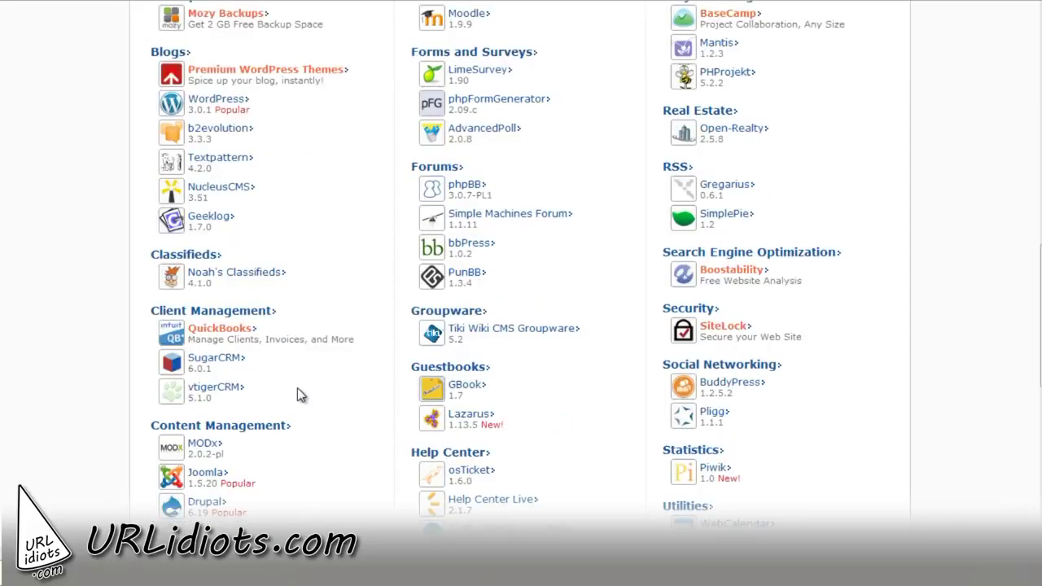
scroll(297, 395, down, 1)
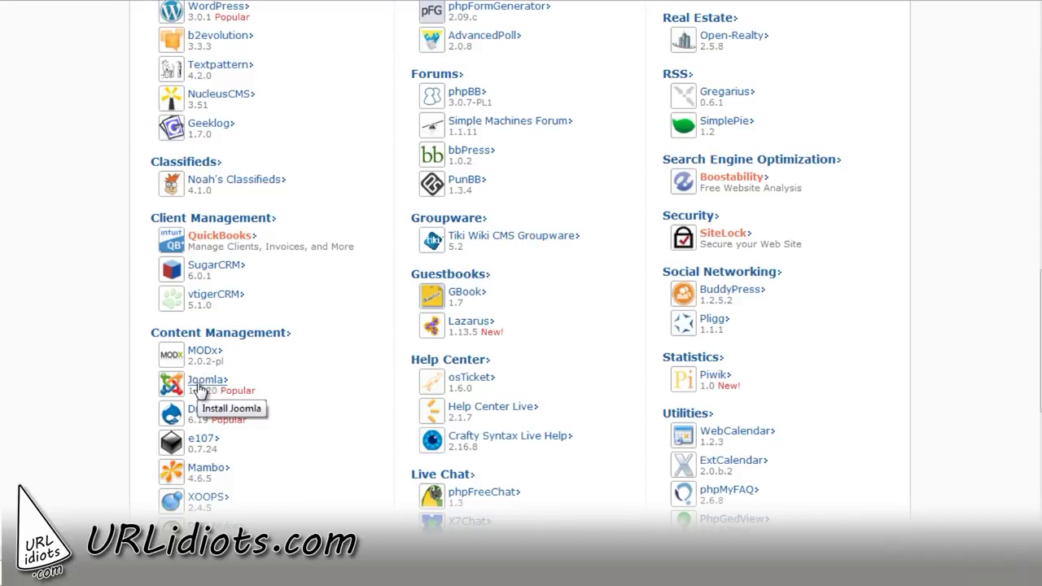
click(199, 382)
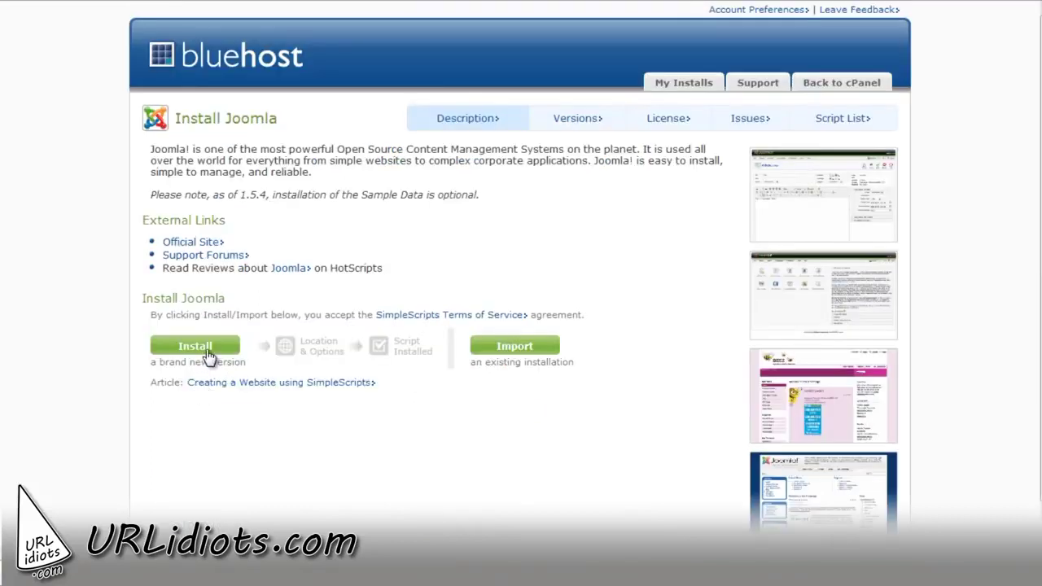
Start a brand-new Joomla install, reaching the form with version 1.5.20 (Stable) preselected
click(207, 352)
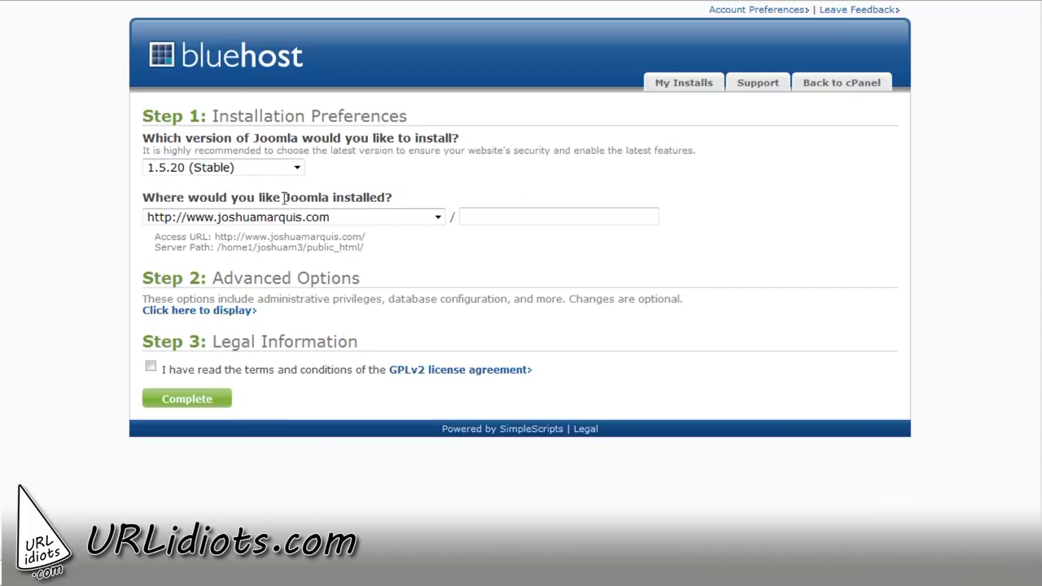
click(433, 217)
scroll(401, 402, down, 5)
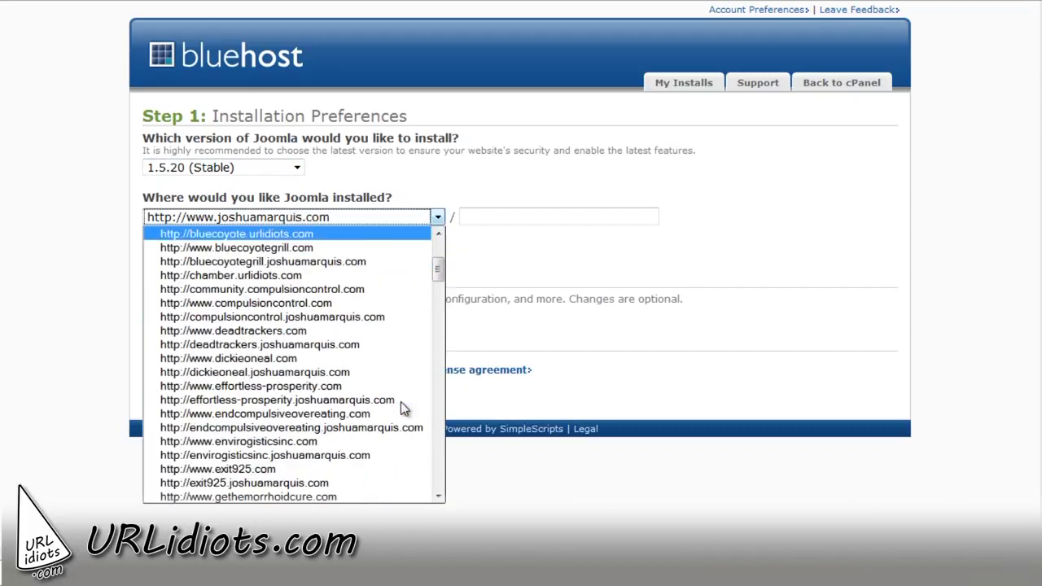
scroll(401, 401, down, 4)
scroll(400, 401, down, 5)
scroll(401, 401, down, 5)
scroll(401, 401, down, 3)
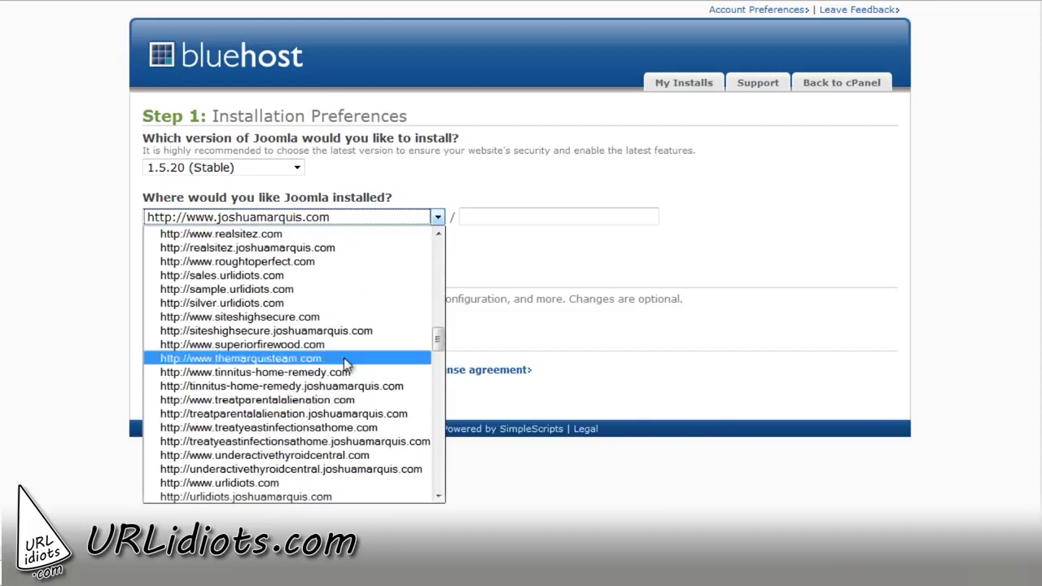
scroll(255, 262, up, 1)
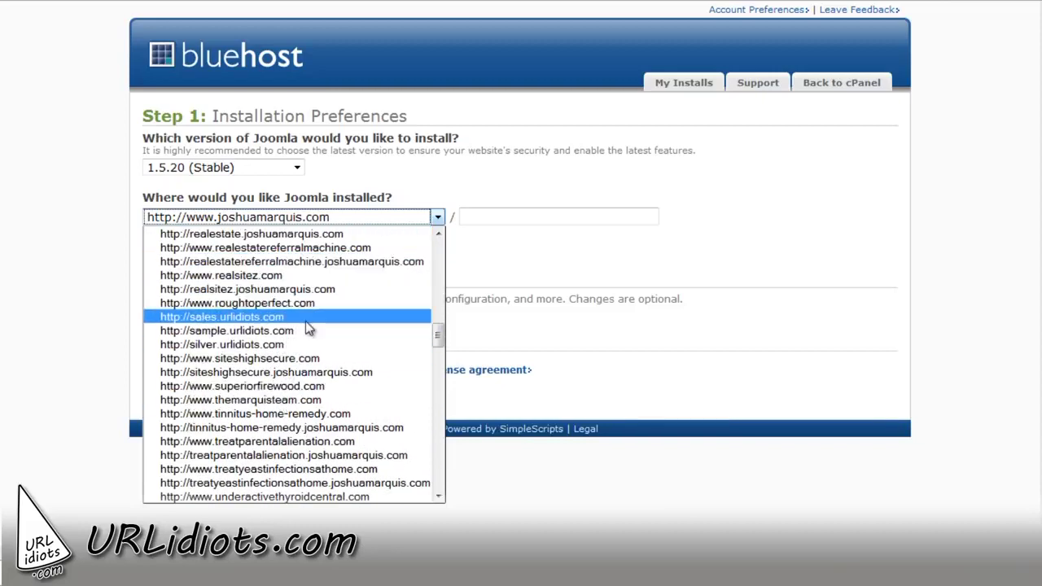
scroll(309, 327, down, 2)
click(274, 441)
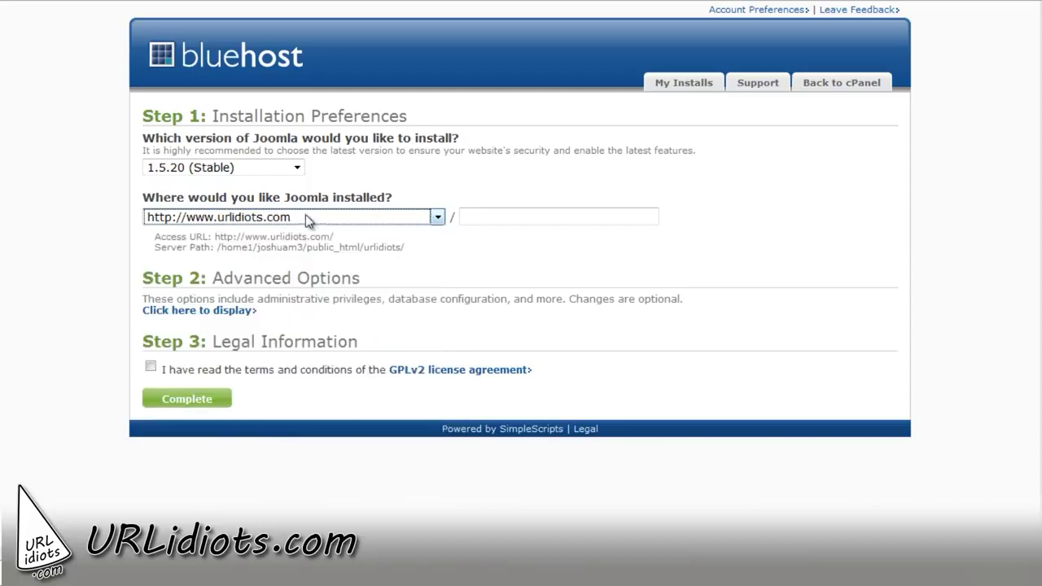
click(437, 217)
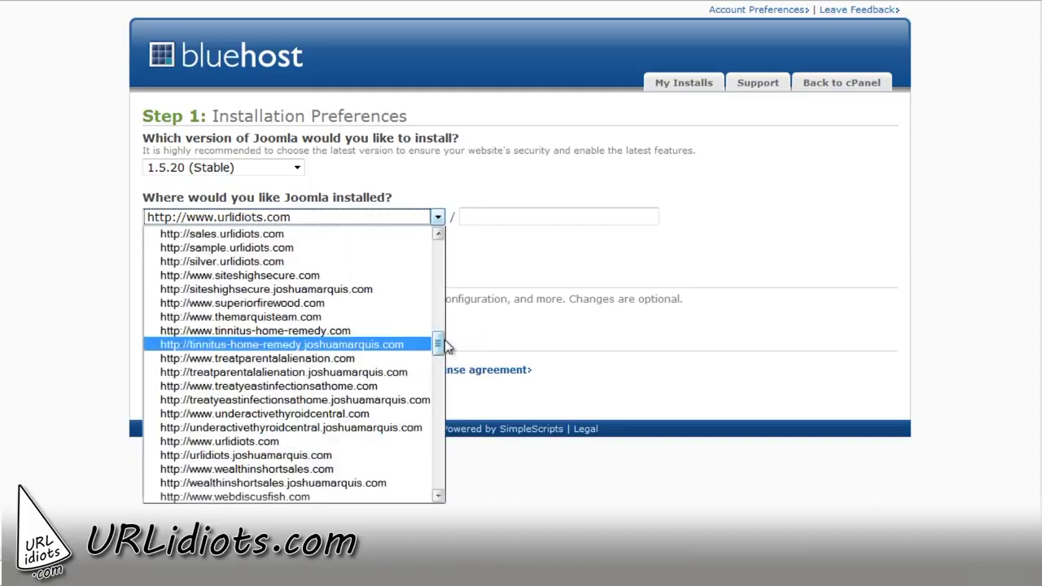
mouse_move(432, 465)
mouse_down()
mouse_move(437, 303)
mouse_move(430, 337)
mouse_up()
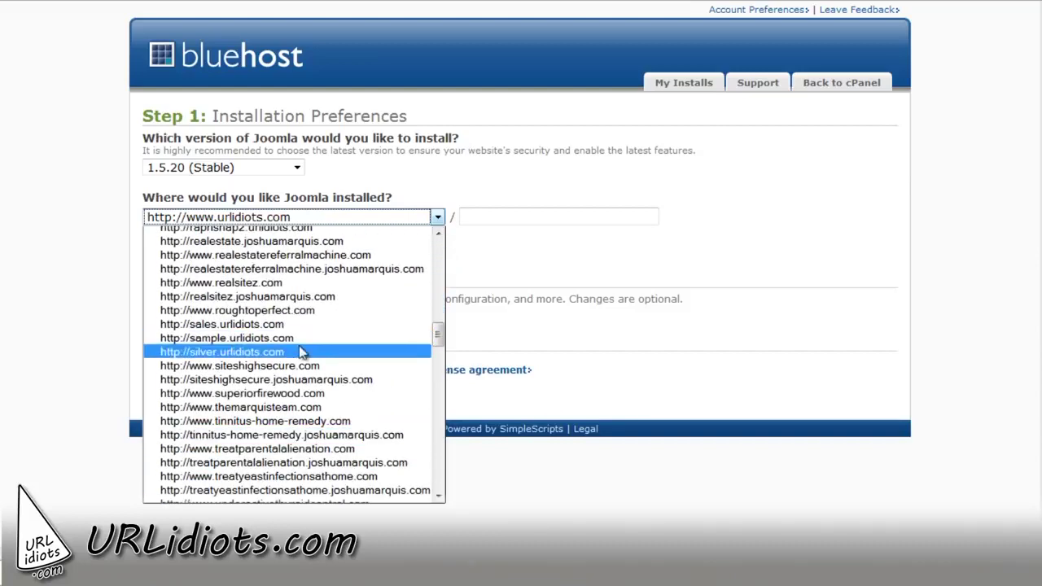
drag(437, 336, 437, 358)
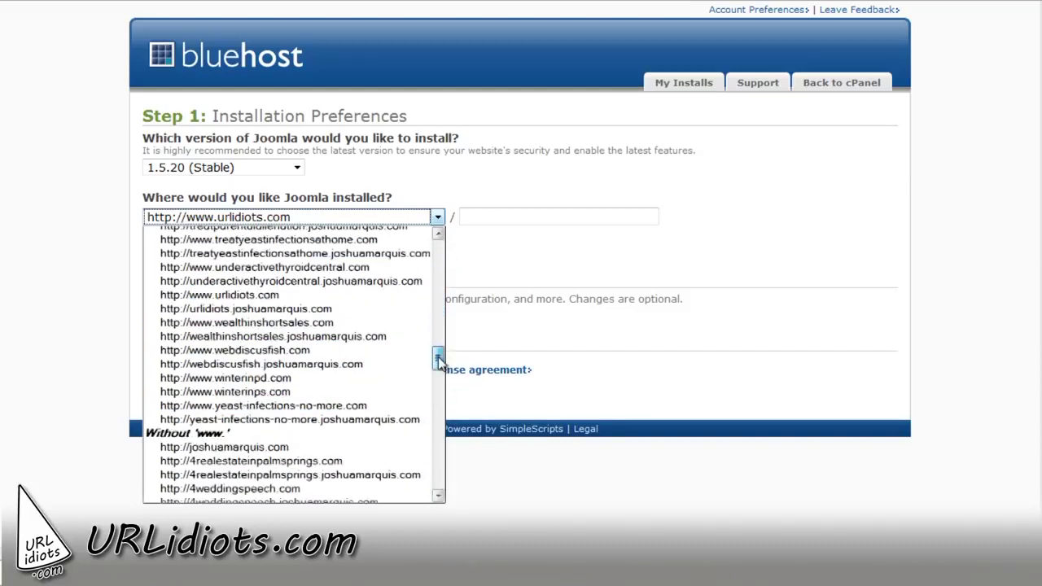
click(329, 268)
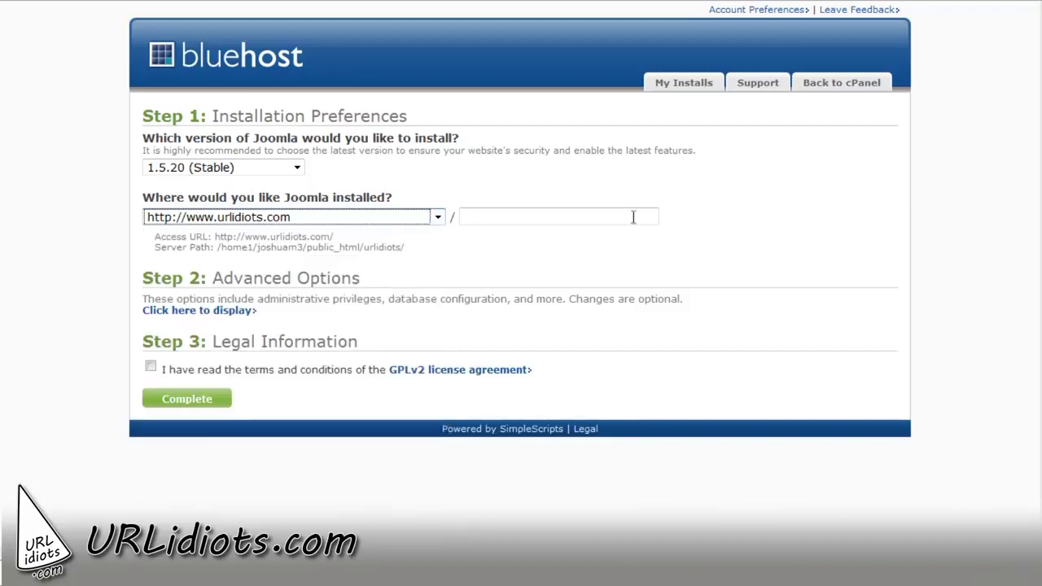
Set the install folder to templatesample, fixing the 'tremplate' typo, and expand Advanced Options
click(521, 221)
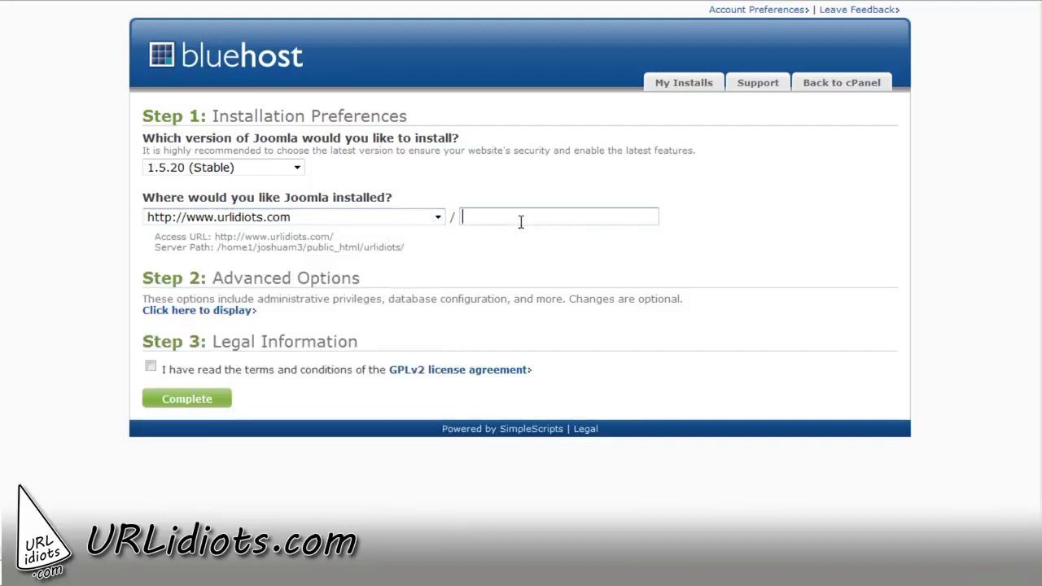
text(tre)
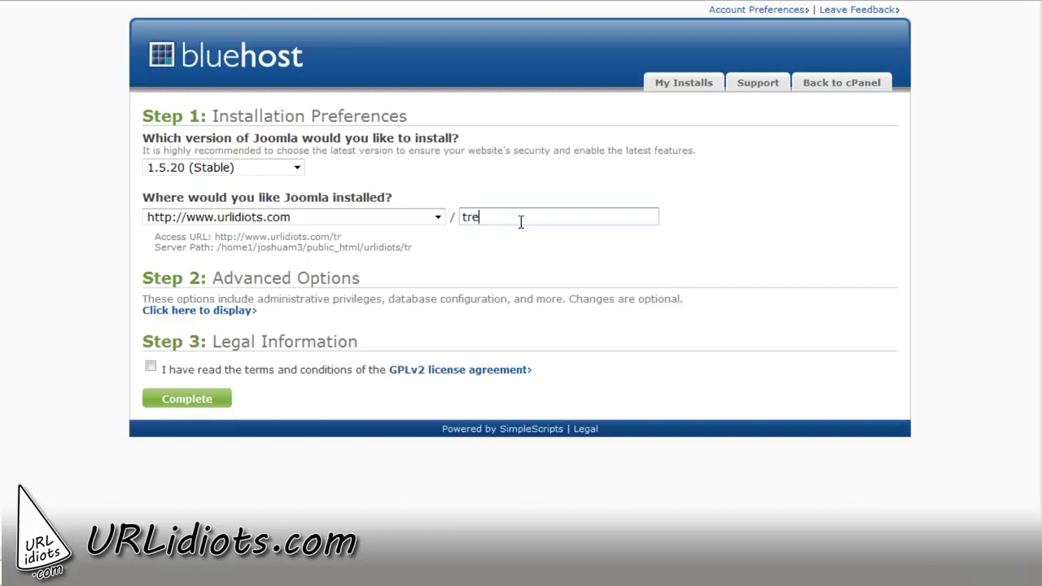
text(mplate)
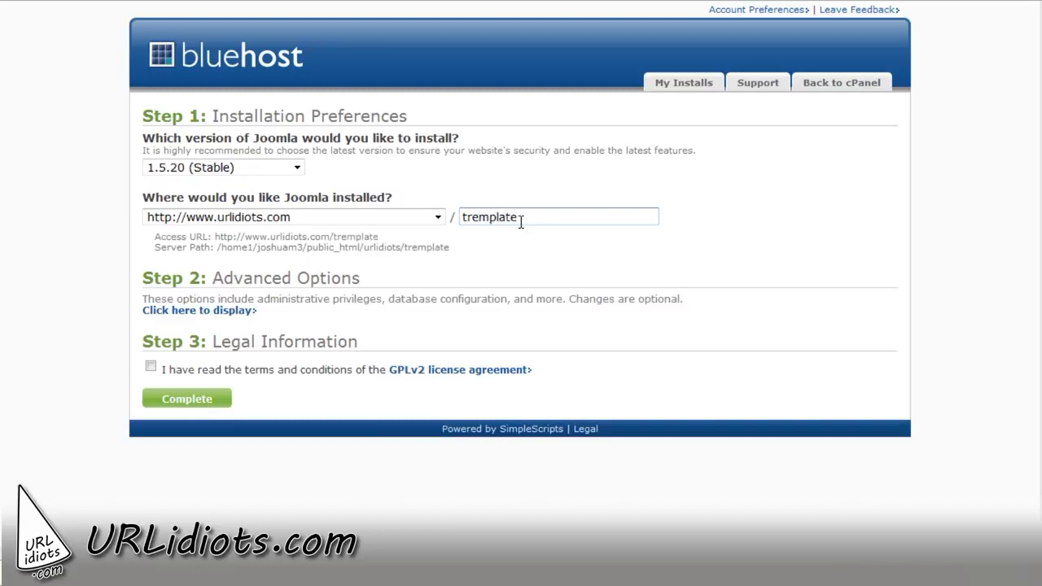
key(Left)
key(Left)
key(Left)
key(Left)
key(Left)
key(Left)
key(BackSpace)
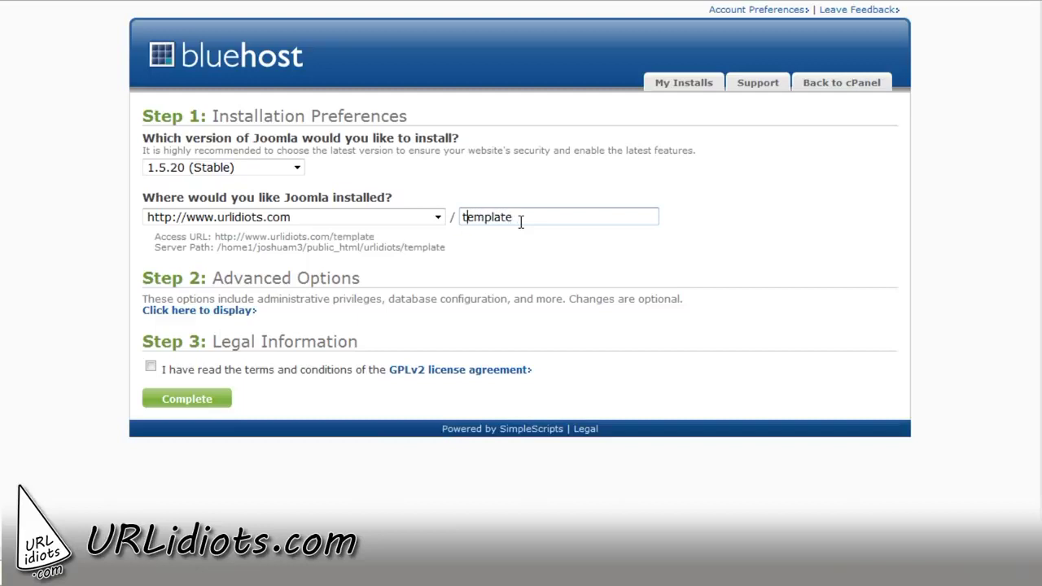
key(Right)
key(Right)
key(Right)
key(Right)
key(Right)
text(sam)
text(ple)
drag(563, 217, 395, 215)
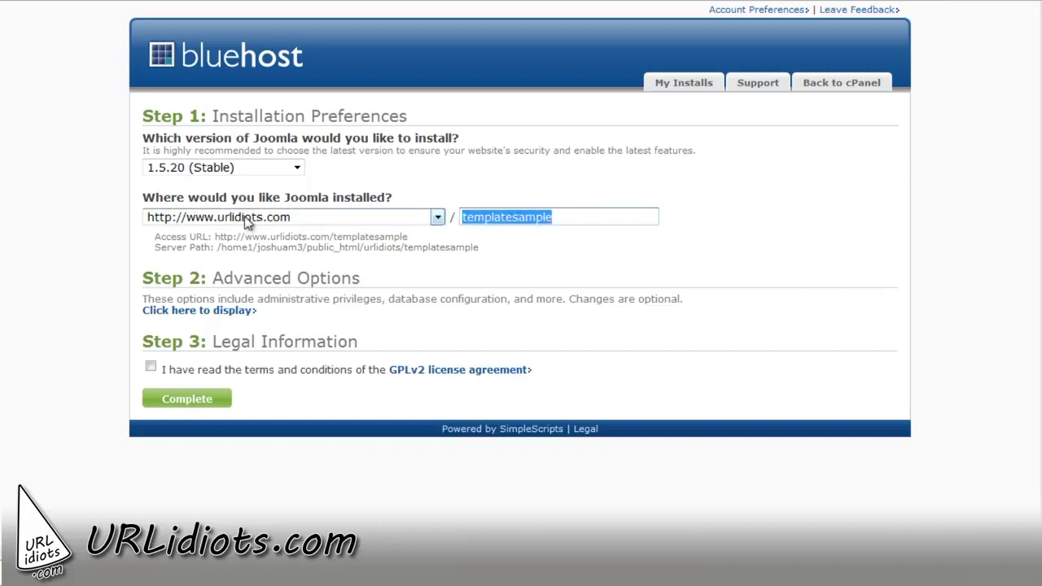
click(240, 310)
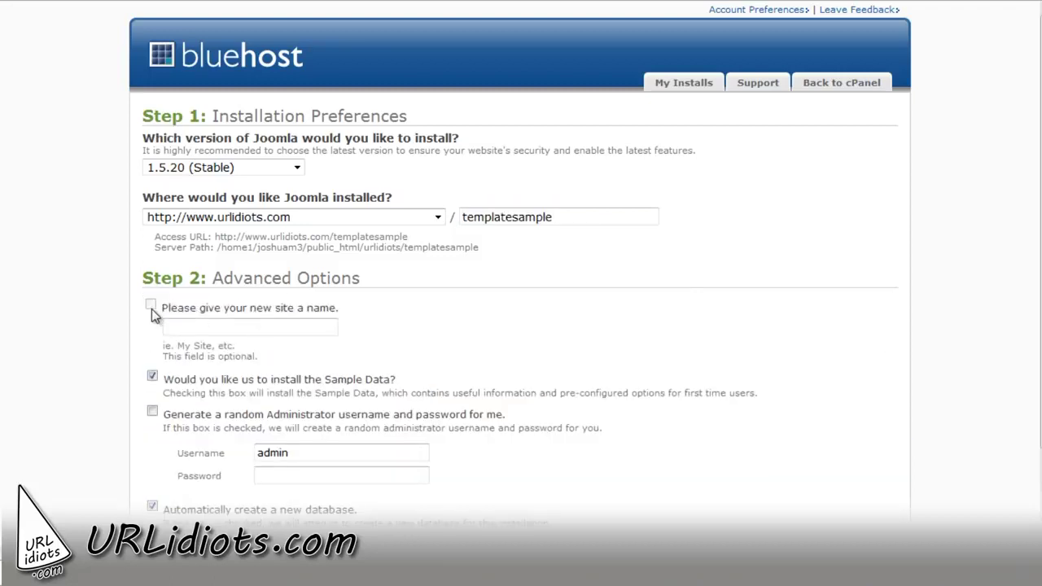
Name the site 'Template Sample' and move on to the administrator password field
click(236, 329)
text(T)
text(emplate Sam)
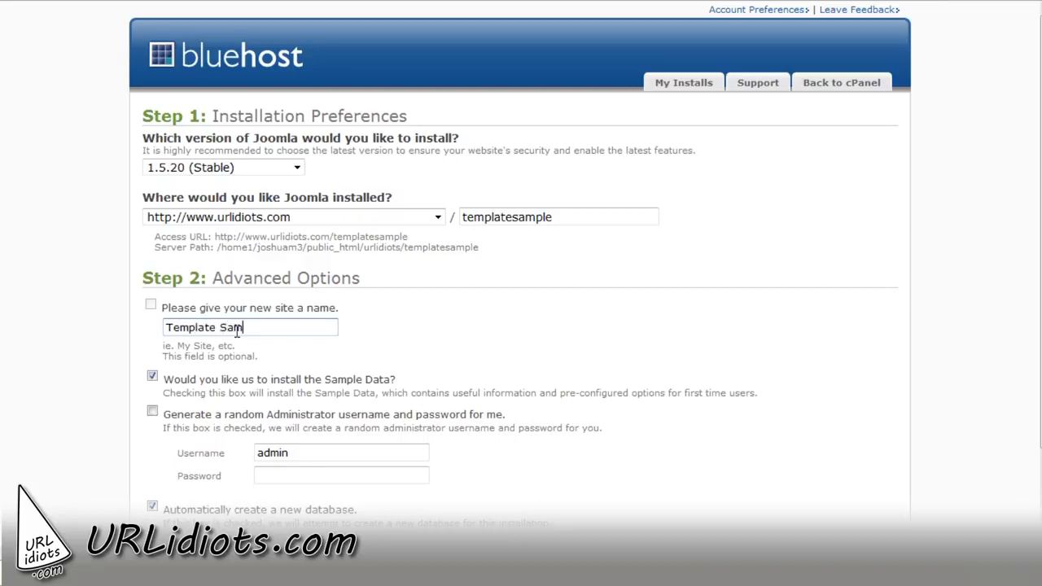
text(ple)
scroll(337, 381, down, 2)
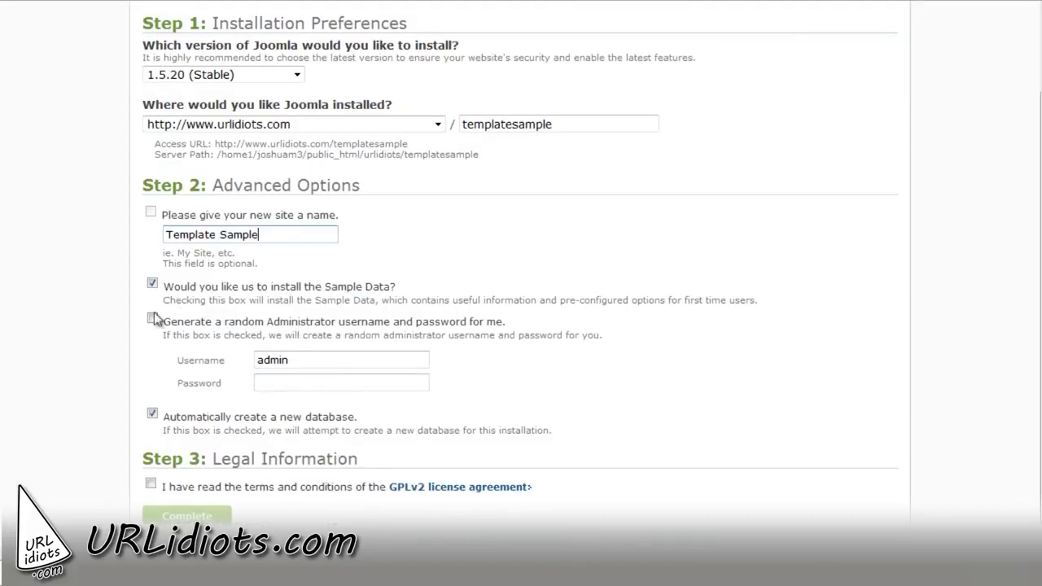
click(311, 382)
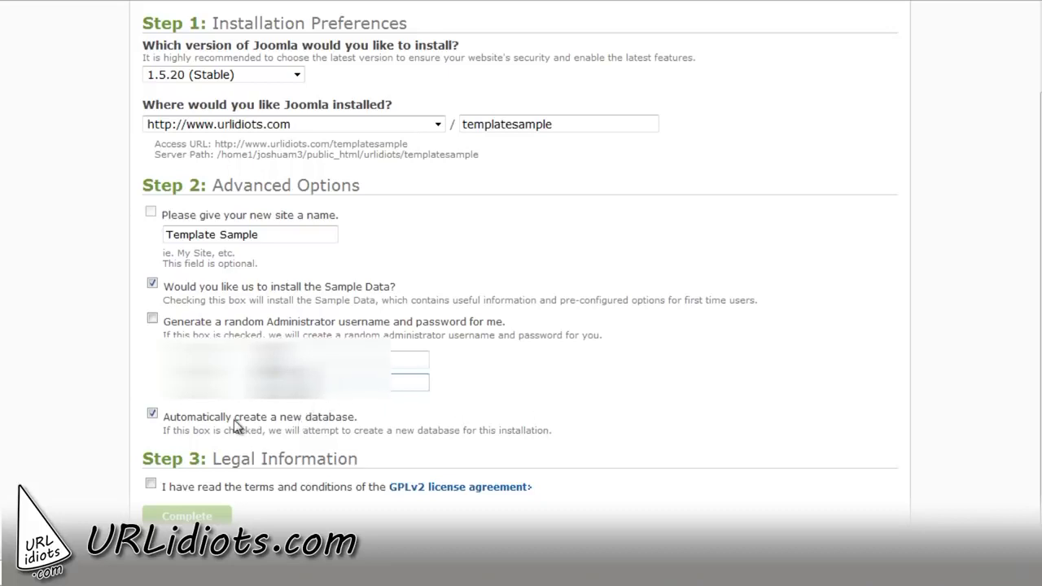
Accept the GPLv2 license and submit the Joomla installation with Complete
click(150, 484)
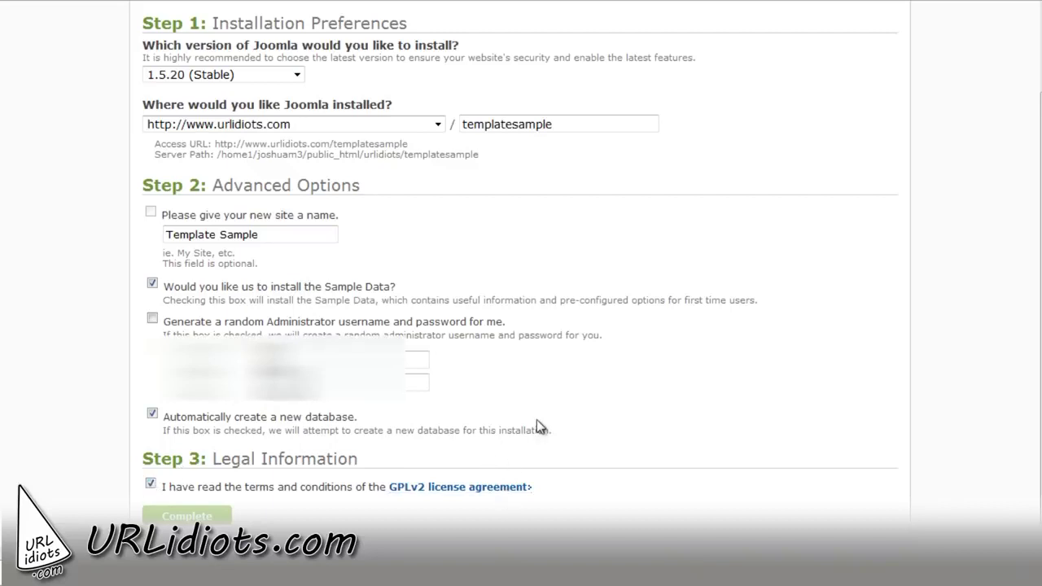
scroll(536, 423, down, 1)
click(186, 507)
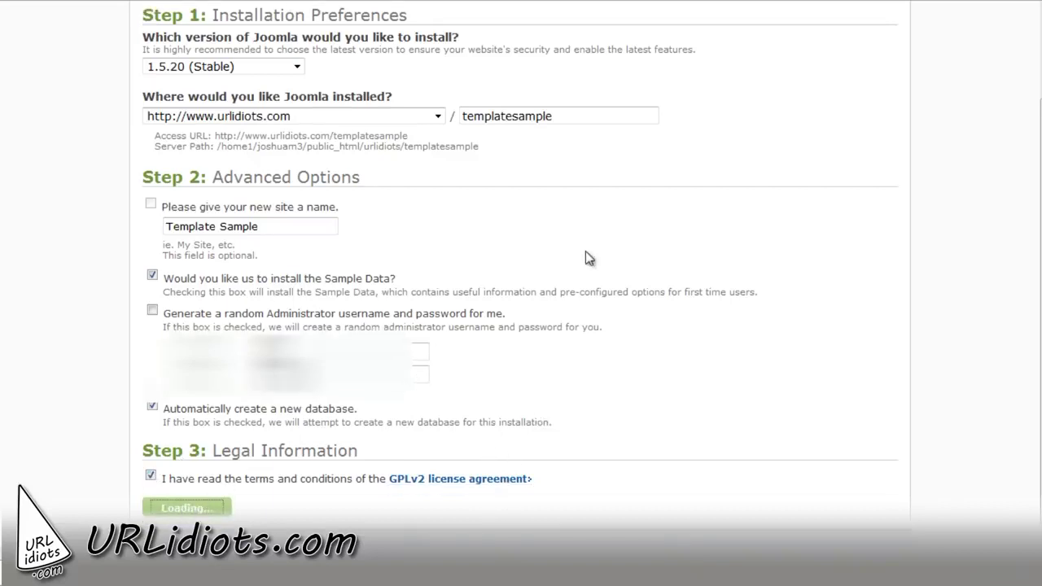